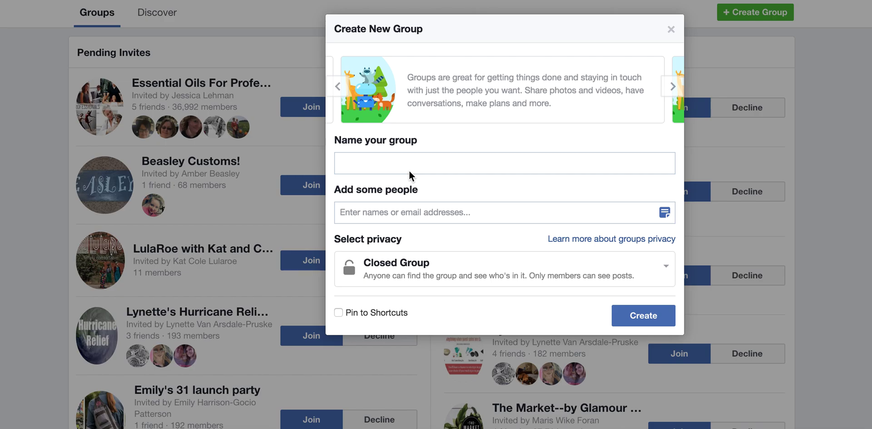
# Create the closed group 'Test - Daily Vitamin' with one friend, pinned to Shortcuts.
pyautogui.click(380, 163)
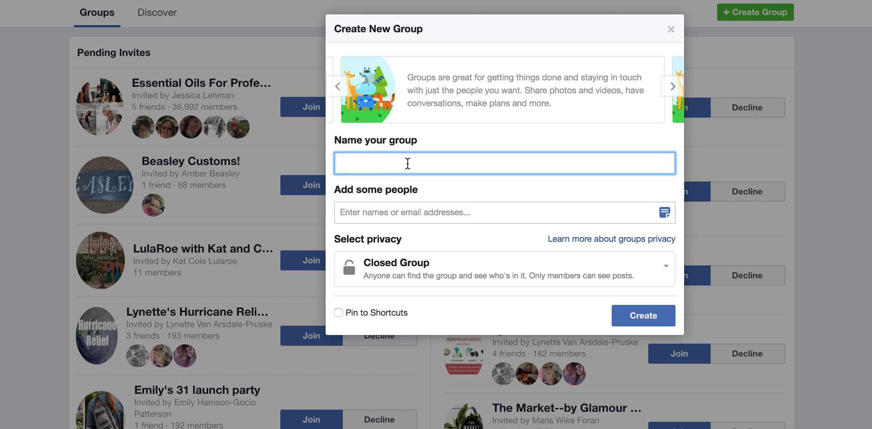
pyautogui.write('Test - Daily Vitamin')
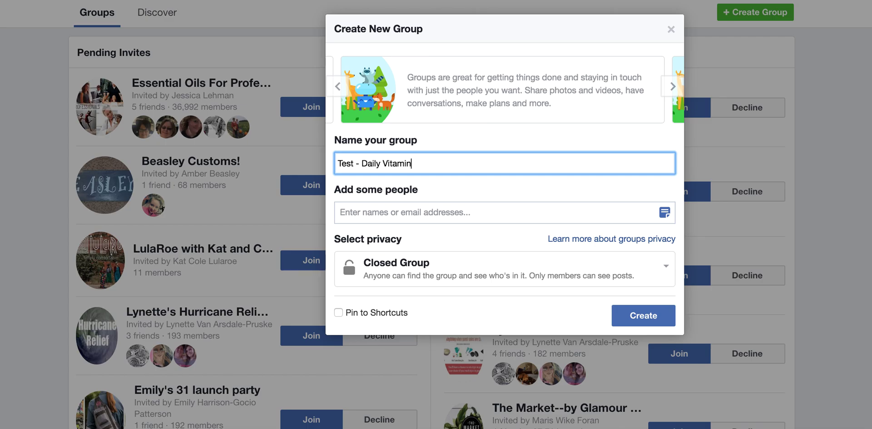
pyautogui.click(416, 216)
pyautogui.write('Charlott')
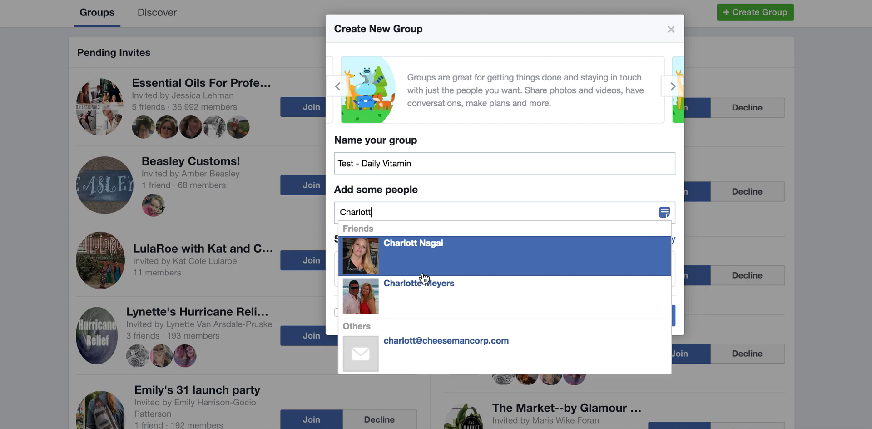
pyautogui.click(421, 249)
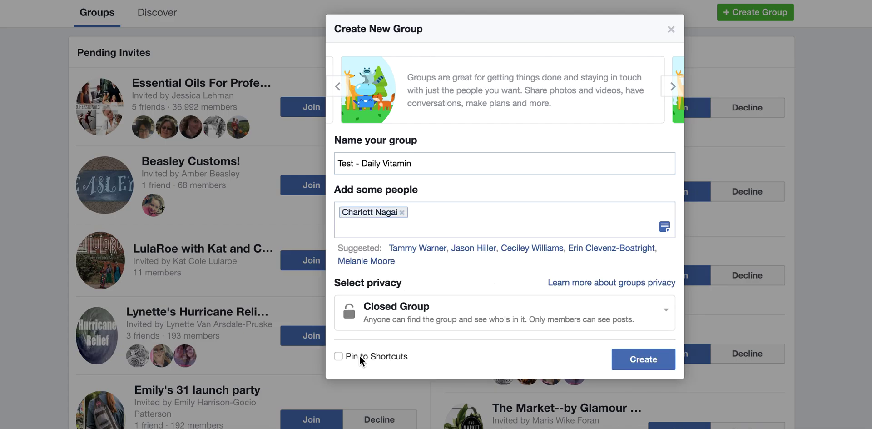
pyautogui.click(338, 356)
pyautogui.click(657, 364)
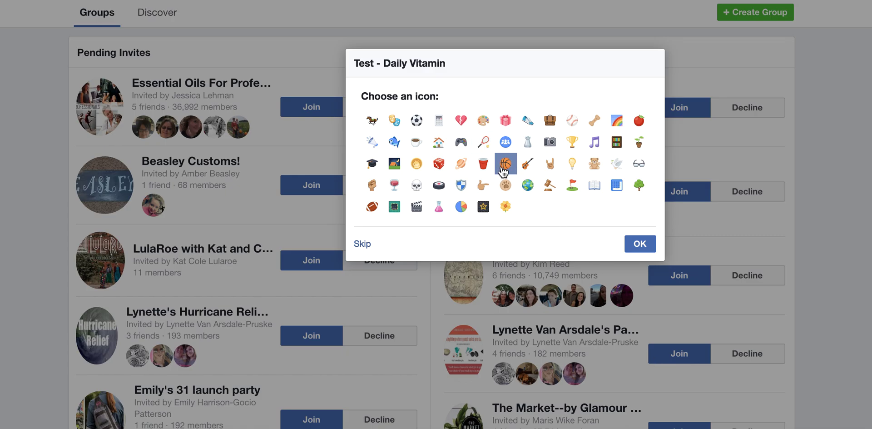
# Set the red cup as the group icon and open the group's settings.
pyautogui.click(484, 166)
pyautogui.click(641, 246)
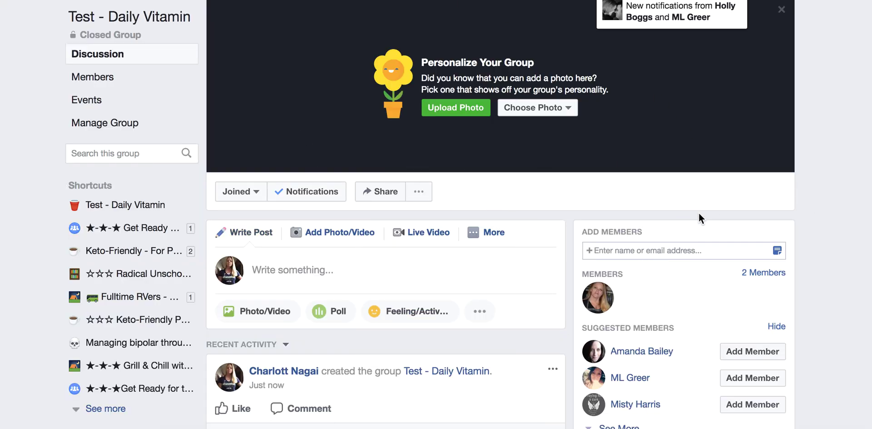
pyautogui.click(419, 196)
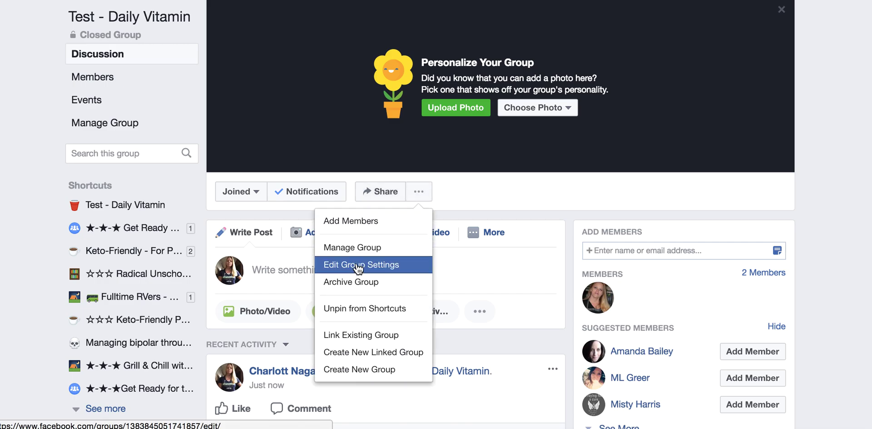
pyautogui.click(359, 268)
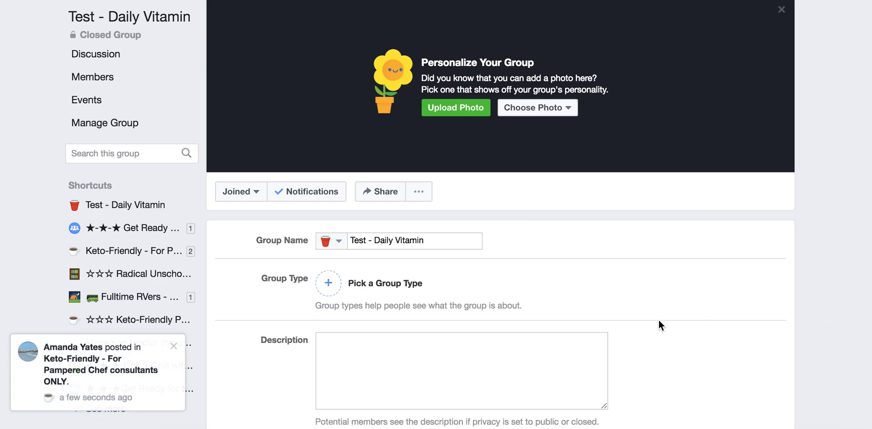
# Set Membership Approval to admin or moderator approval and open Ask Questions.
pyautogui.scroll(-5, 632, 325)
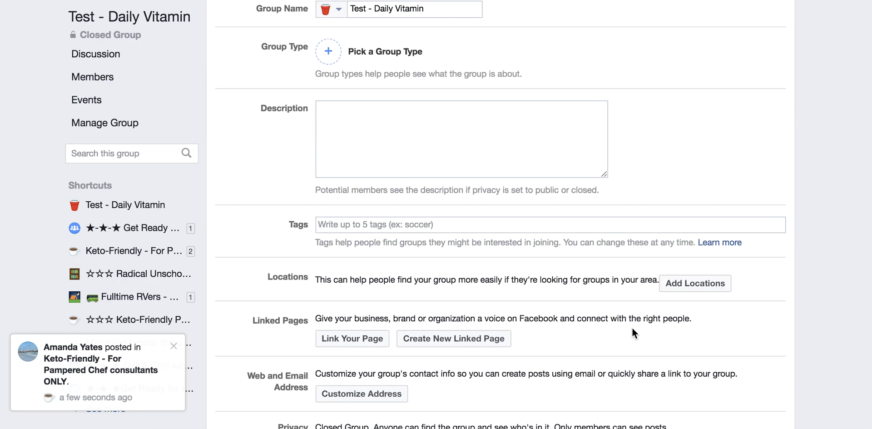
pyautogui.scroll(-6, 445, 200)
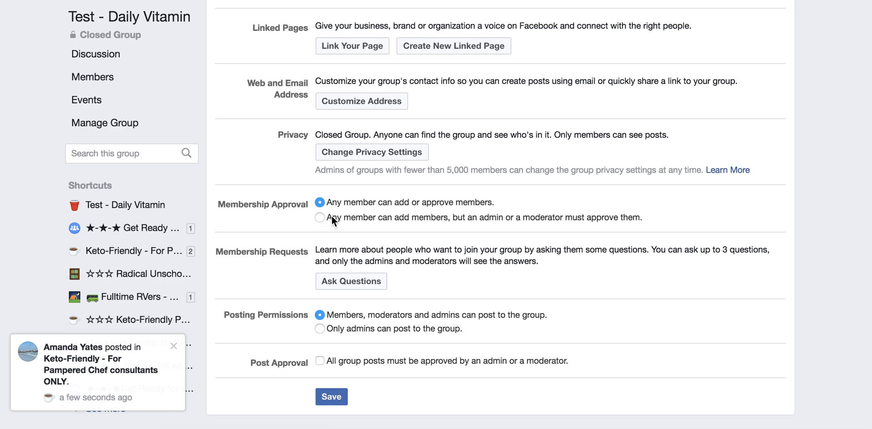
pyautogui.click(318, 216)
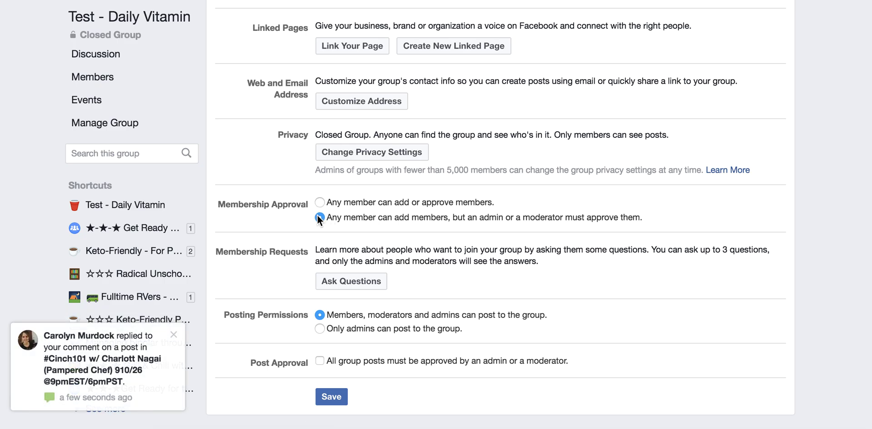
pyautogui.click(350, 281)
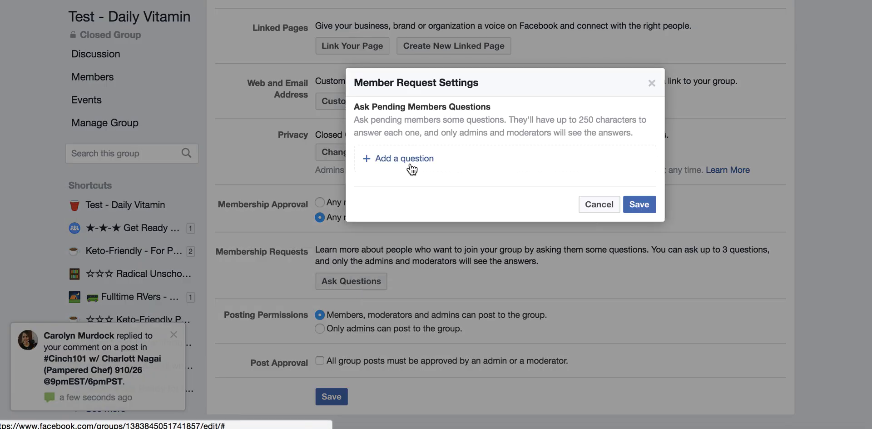
# Add a first pending-member question asking whether the applicant knows the group's host.
pyautogui.click(411, 159)
pyautogui.write('Do you know')
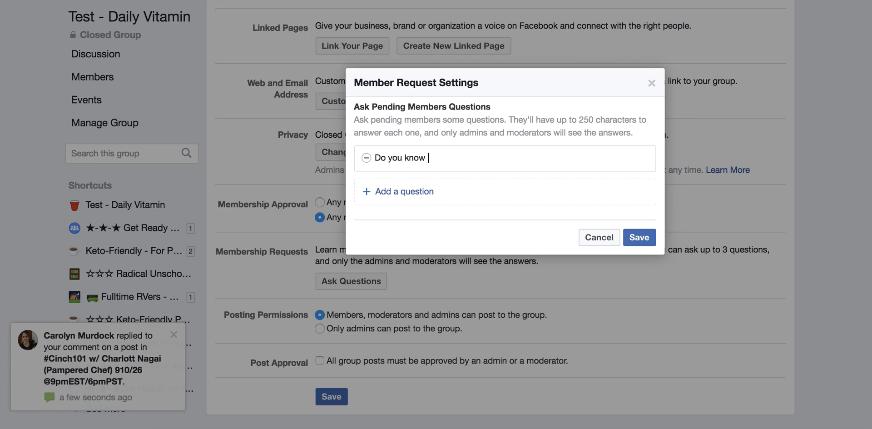
pyautogui.write(' Jane Doea')
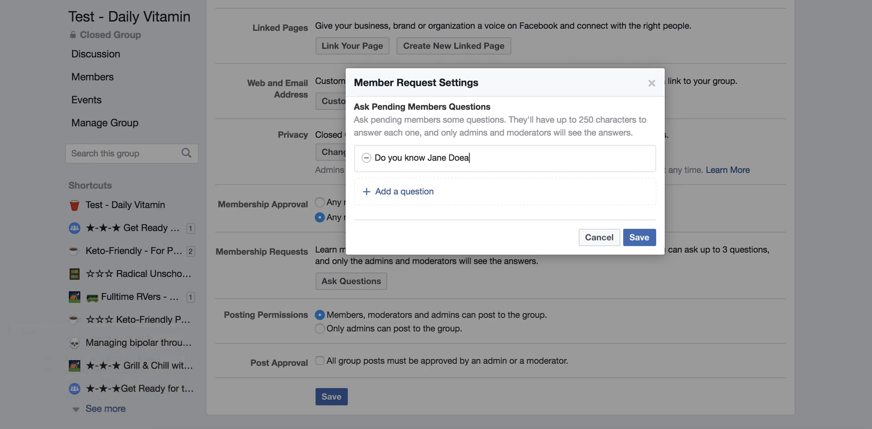
pyautogui.press('BackSpace')
pyautogui.write('?')
# Add the second question 'Do you want to be added to her Facebook party group?'.
pyautogui.click(410, 191)
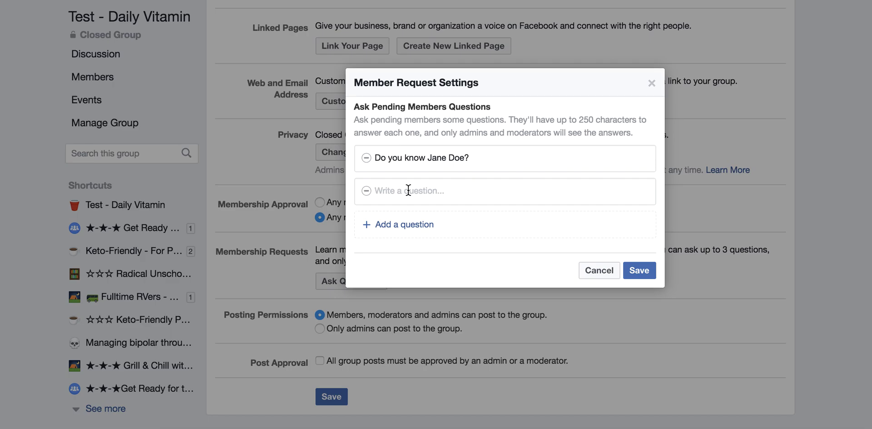
pyautogui.write('Do you want to ')
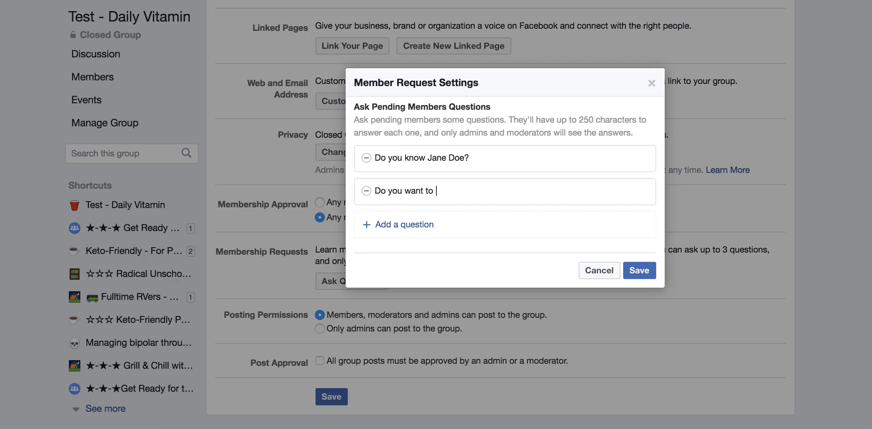
pyautogui.write('be add')
pyautogui.press('BackSpace')
pyautogui.press('BackSpace')
pyautogui.press('BackSpace')
pyautogui.press('BackSpace')
pyautogui.press('BackSpace')
pyautogui.write('be added to her ')
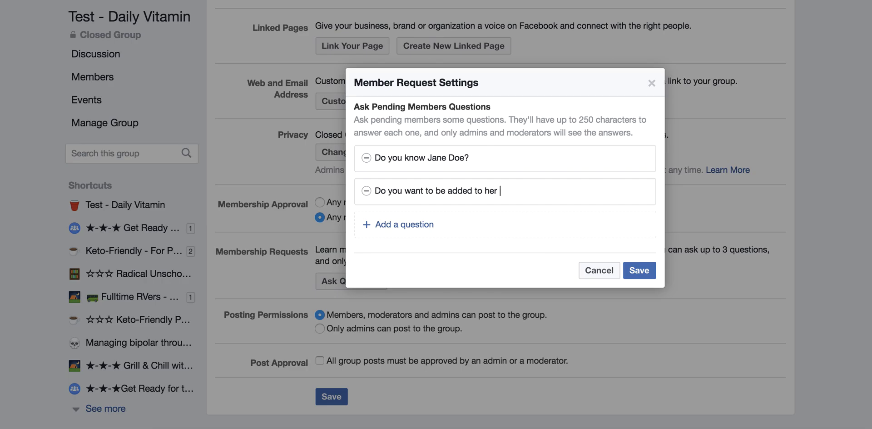
pyautogui.write('Facebook party group?')
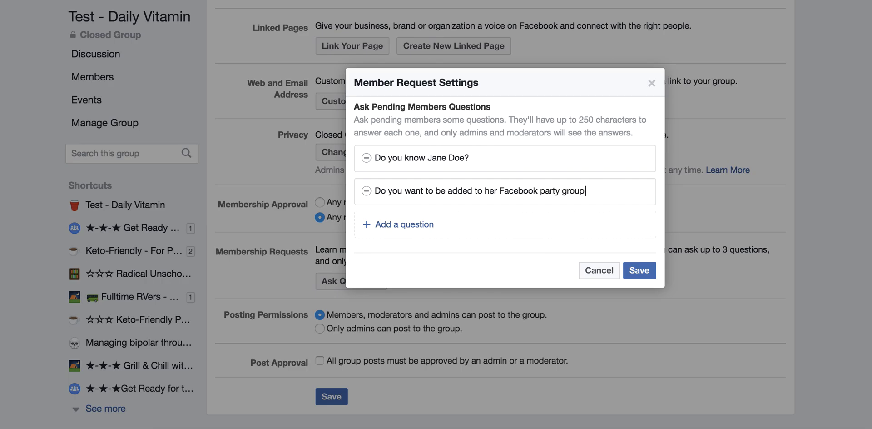
# Add the third question 'Have you heard of Pampered Chef?' and save all three.
pyautogui.click(403, 224)
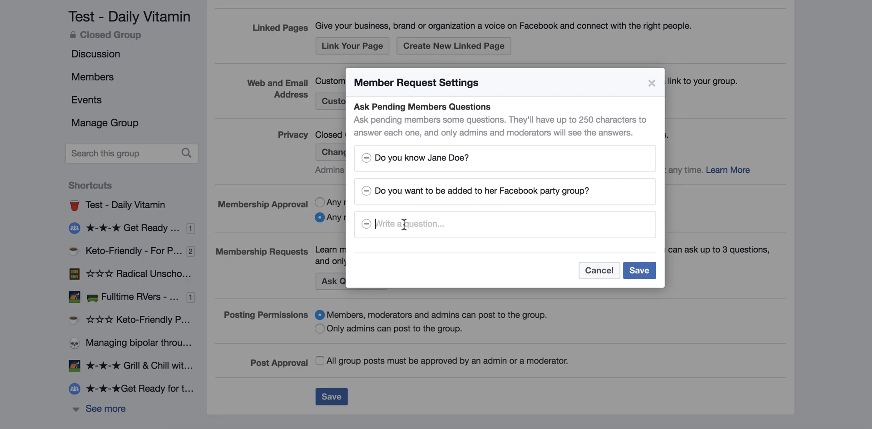
pyautogui.write('Have y')
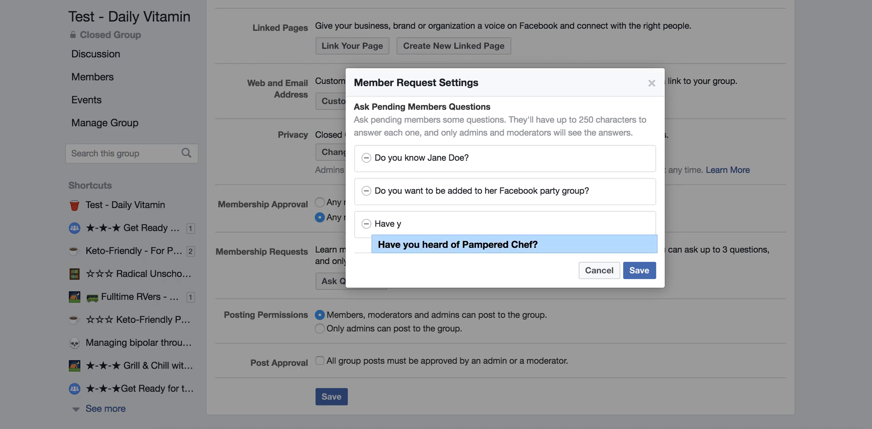
pyautogui.press('Return')
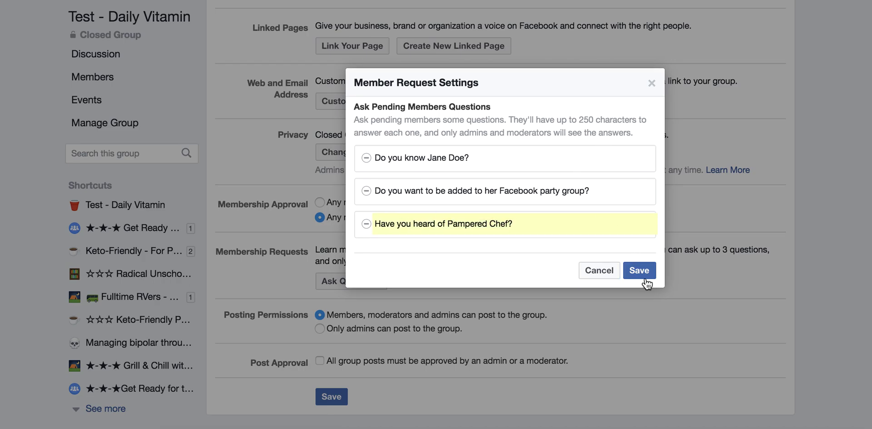
pyautogui.click(648, 276)
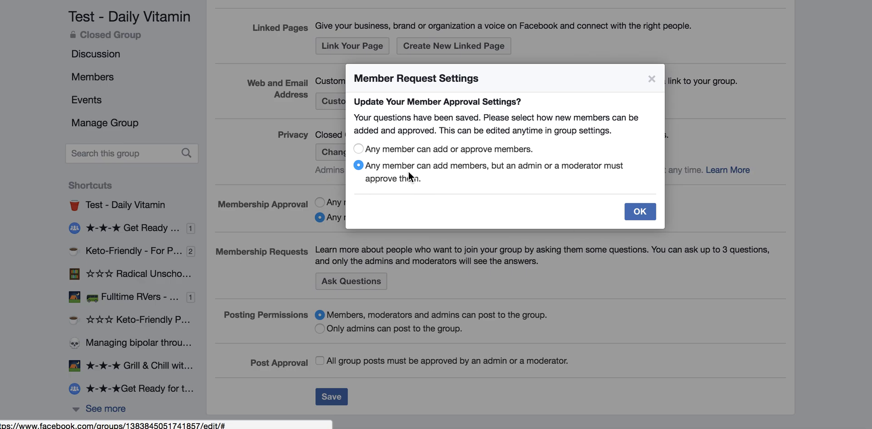
# Confirm admin or moderator approval and go back to the group's Discussion feed.
pyautogui.click(650, 213)
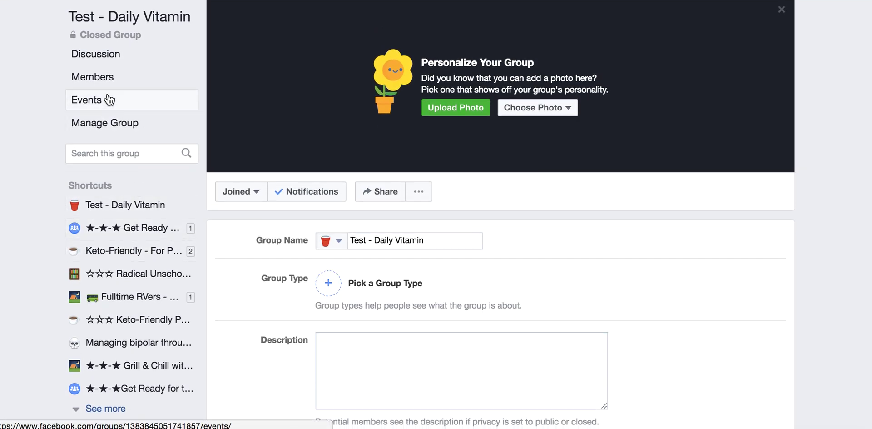
pyautogui.click(105, 57)
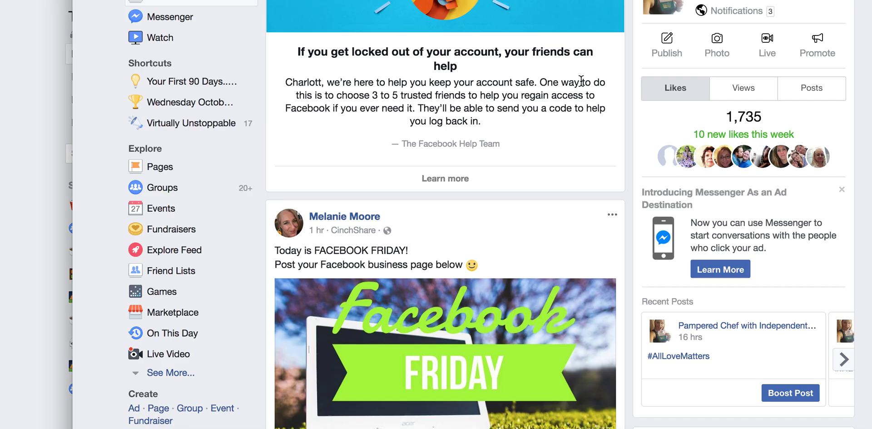
pyautogui.scroll(5, 581, 81)
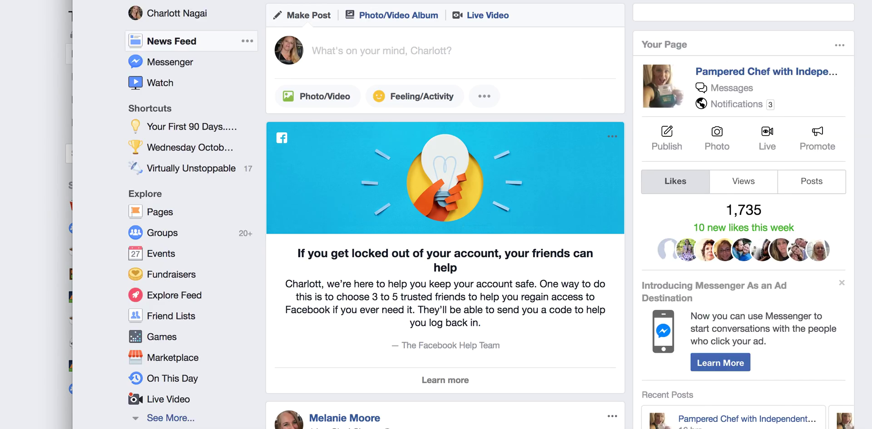
# Open Test - Daily Vitamin from the added-to-group notification and dismiss the banner.
pyautogui.click(644, 1)
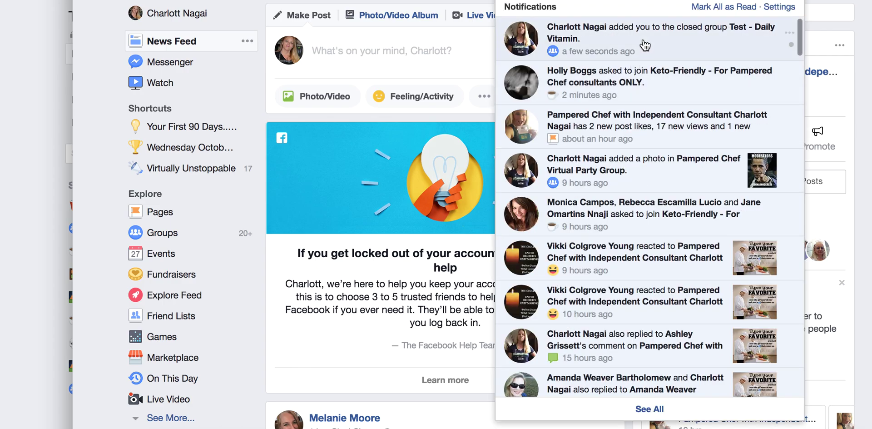
pyautogui.click(644, 38)
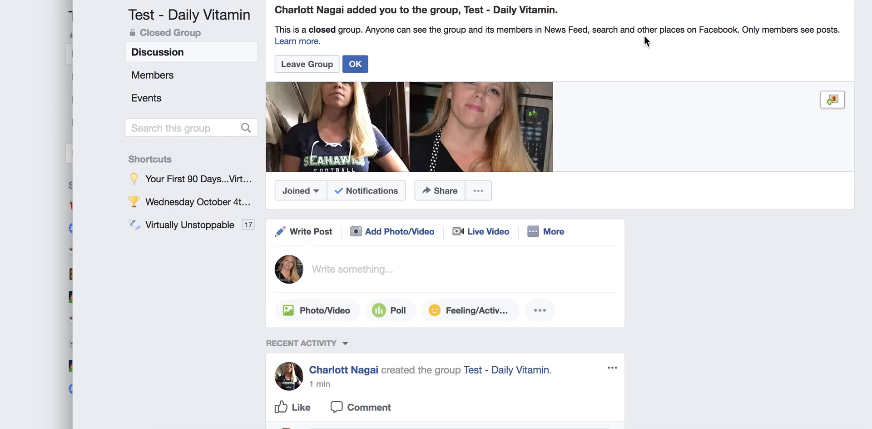
pyautogui.click(357, 65)
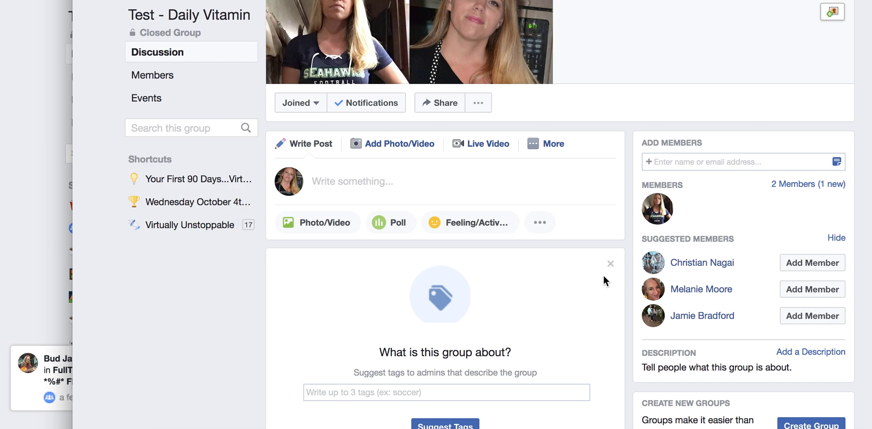
# Invite a friend through Add Members, leaving their request pending admin approval.
pyautogui.click(715, 167)
pyautogui.write('J')
pyautogui.press('BackSpace')
pyautogui.write('Christ')
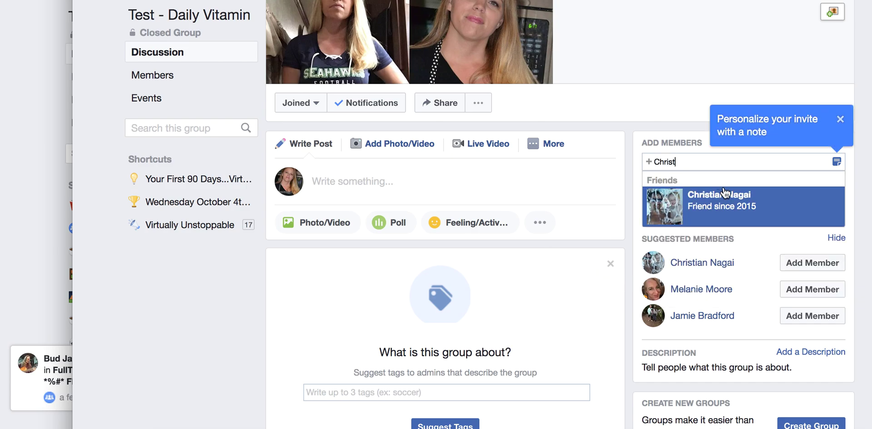
pyautogui.click(740, 207)
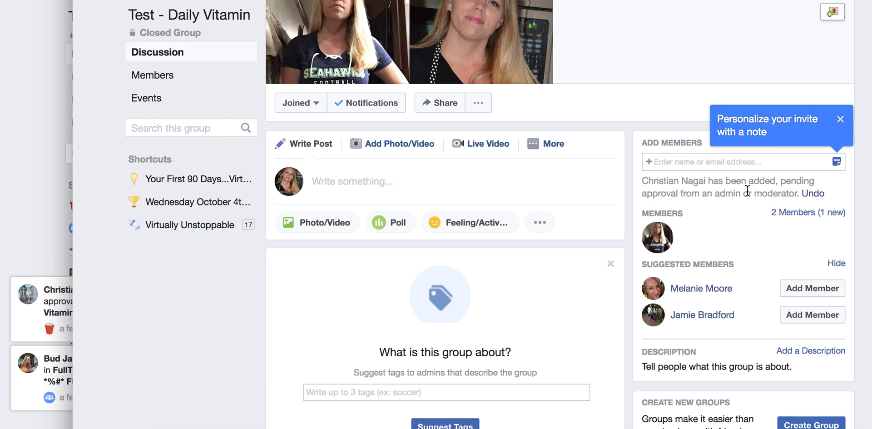
pyautogui.click(39, 135)
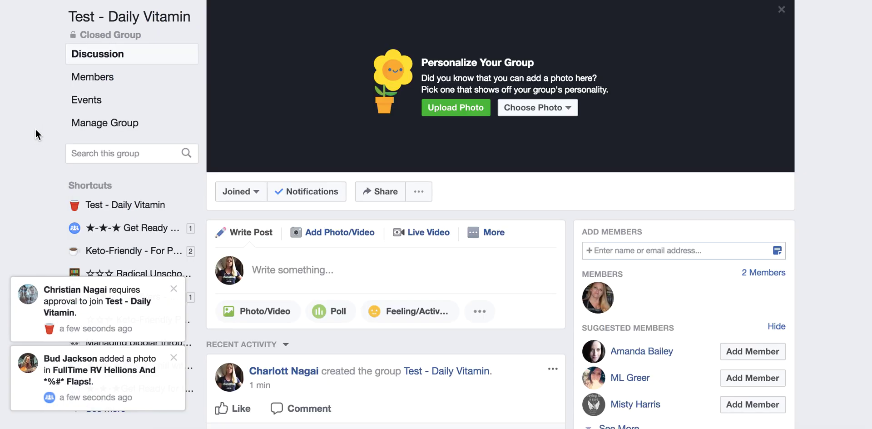
# Reload the admin's Test - Daily Vitamin page and open its one pending join request.
pyautogui.scroll(-1, 427, 284)
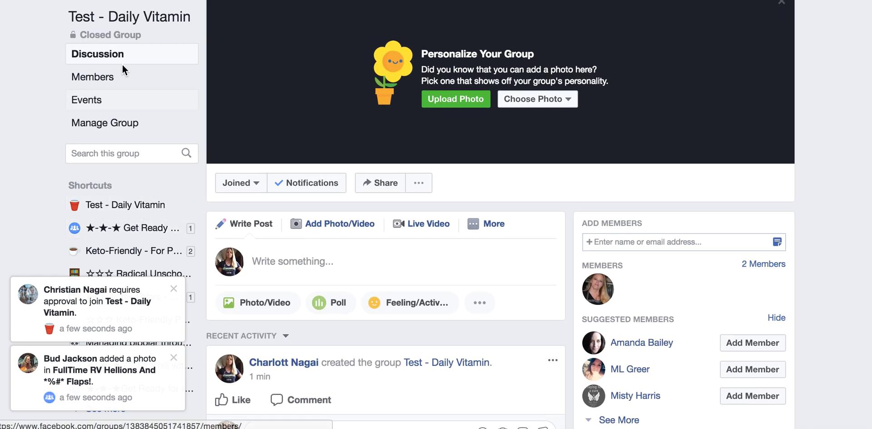
pyautogui.click(168, 298)
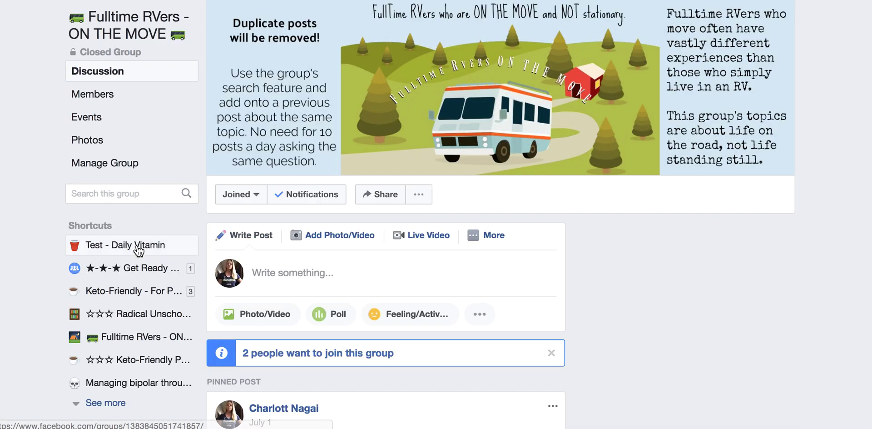
pyautogui.click(139, 248)
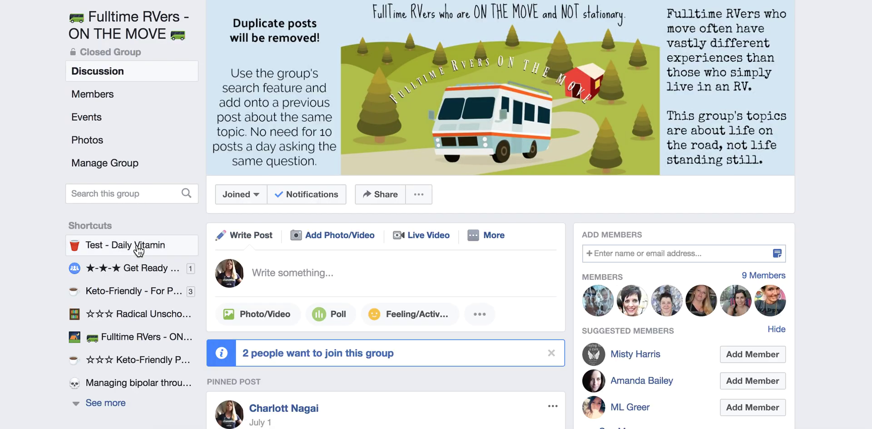
pyautogui.scroll(-3, 349, 300)
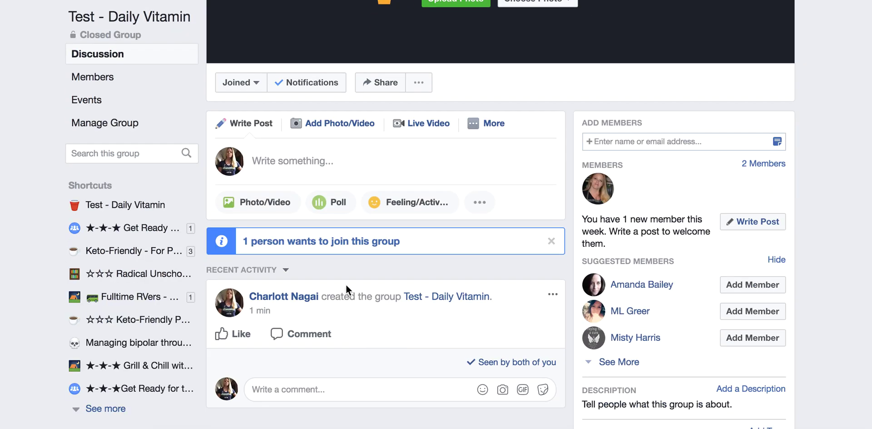
pyautogui.click(335, 246)
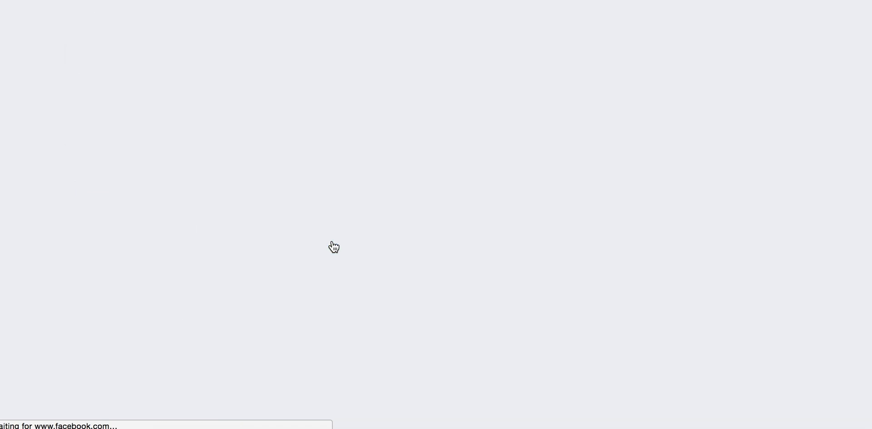
pyautogui.scroll(-2, 584, 330)
pyautogui.scroll(1, 615, 335)
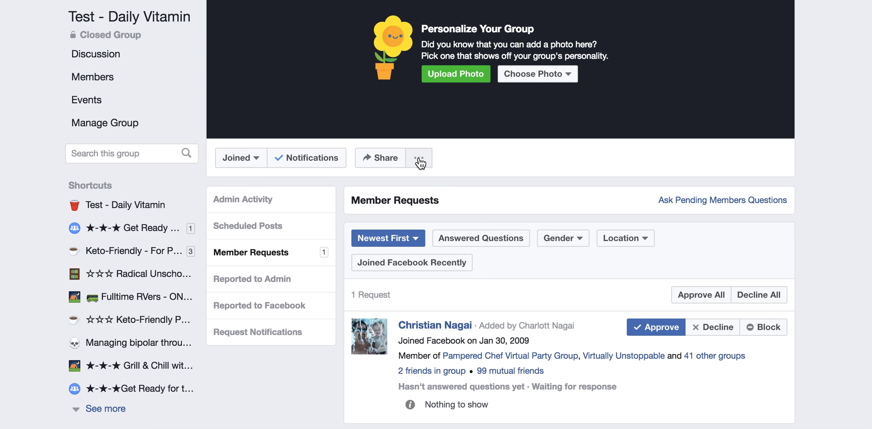
pyautogui.click(500, 238)
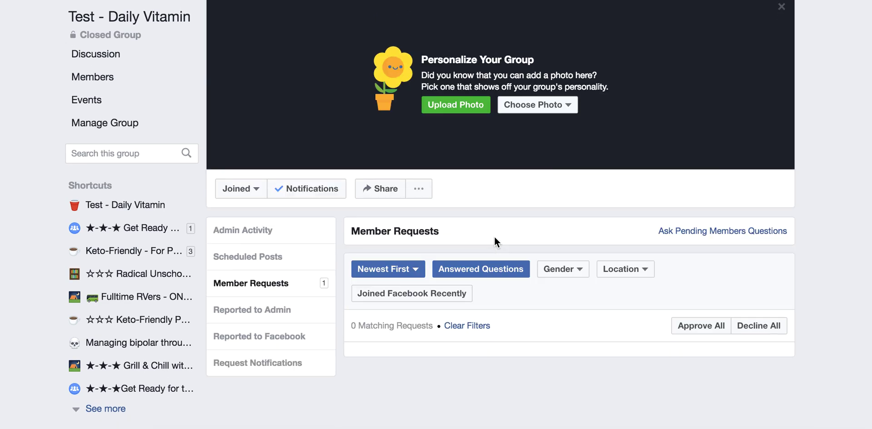
pyautogui.click(482, 269)
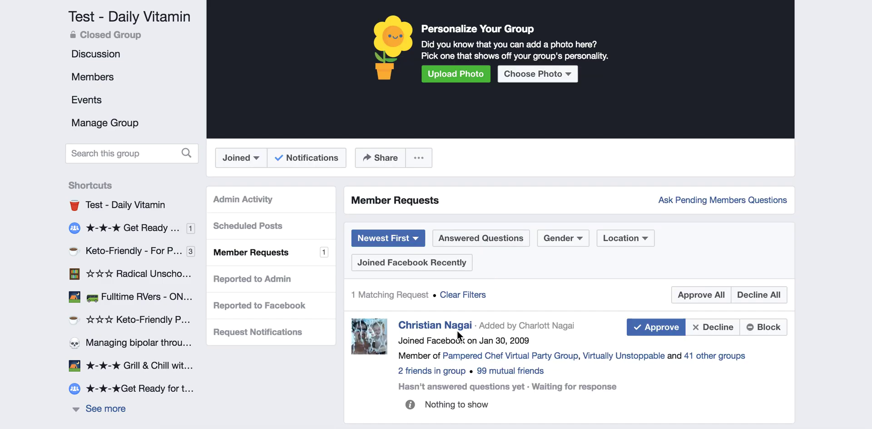